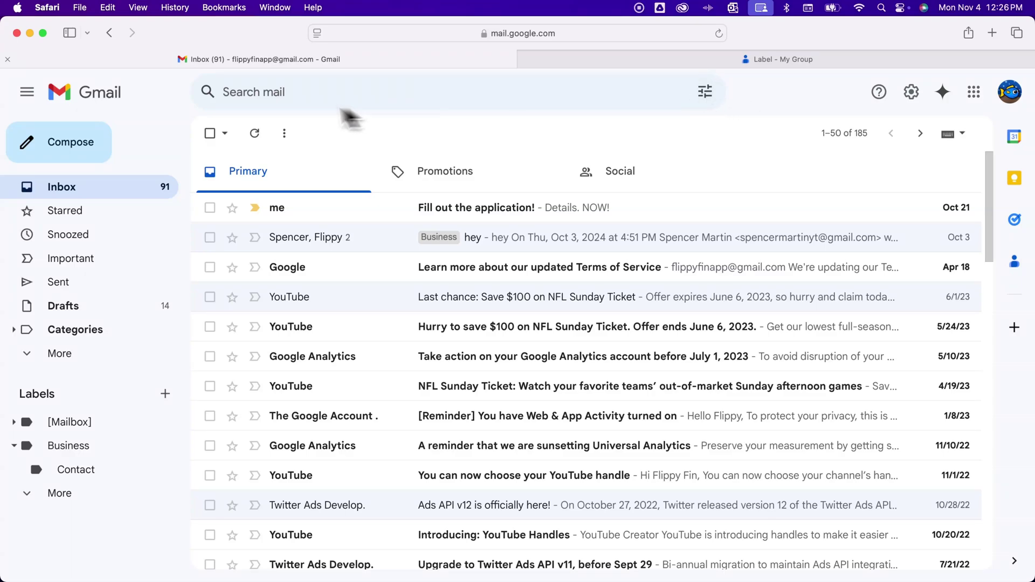
{"action": "left_click", "coordinate": [706, 92]}
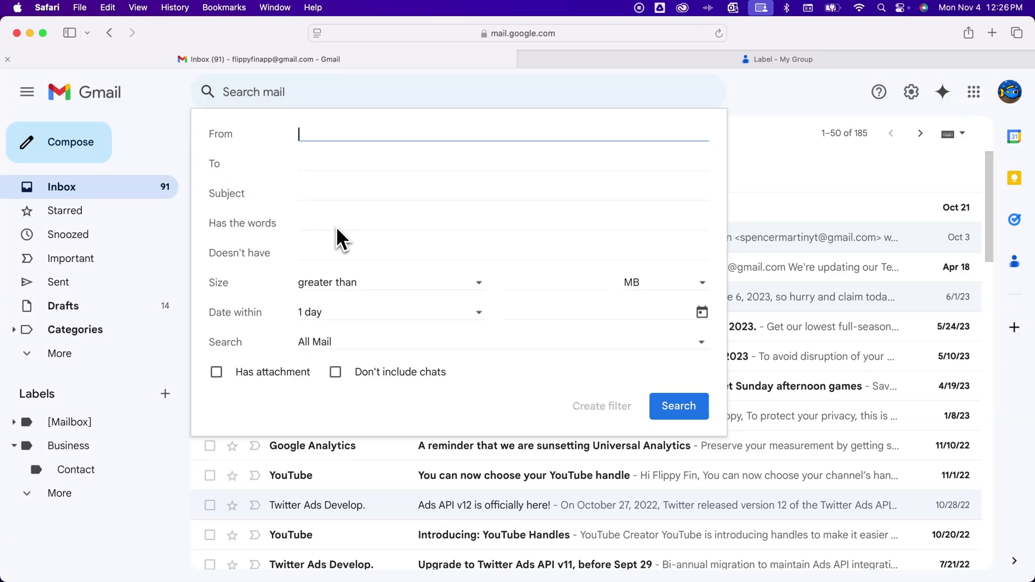
{"action": "left_click", "coordinate": [337, 256]}
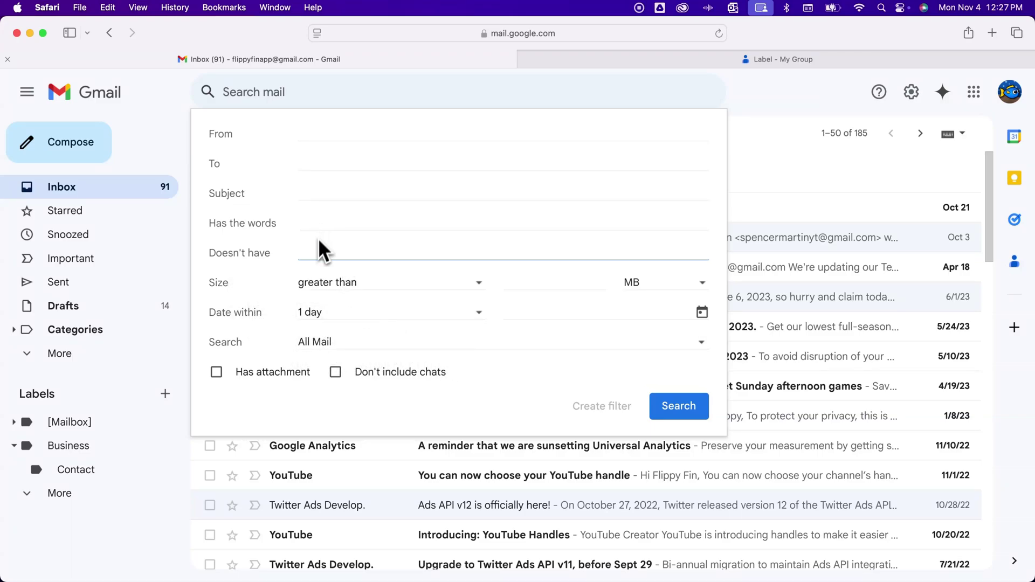
Enter is:unread in the search form's Has the words field.
{"action": "left_click", "coordinate": [321, 223]}
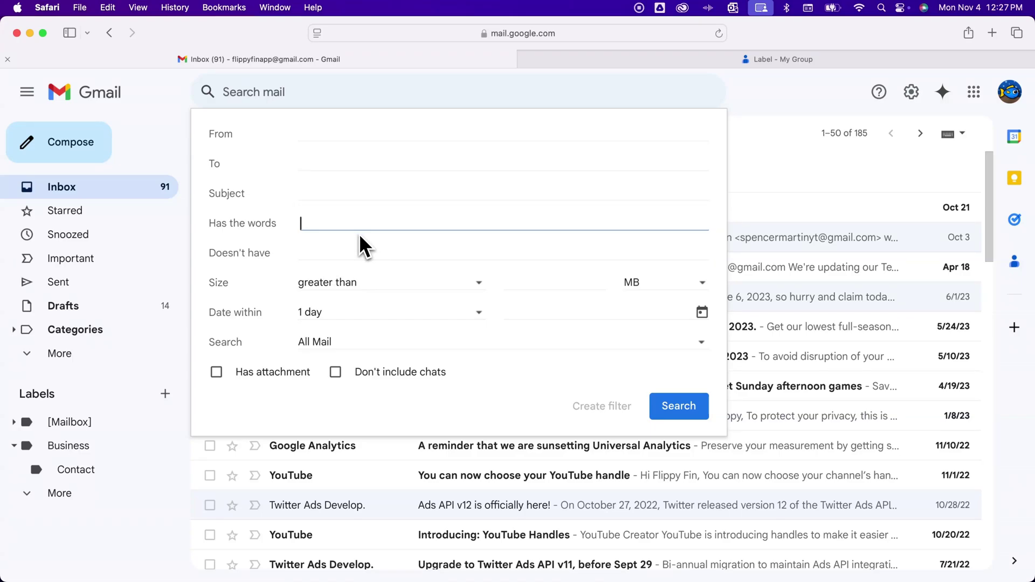
{"action": "type", "text": "is:unread"}
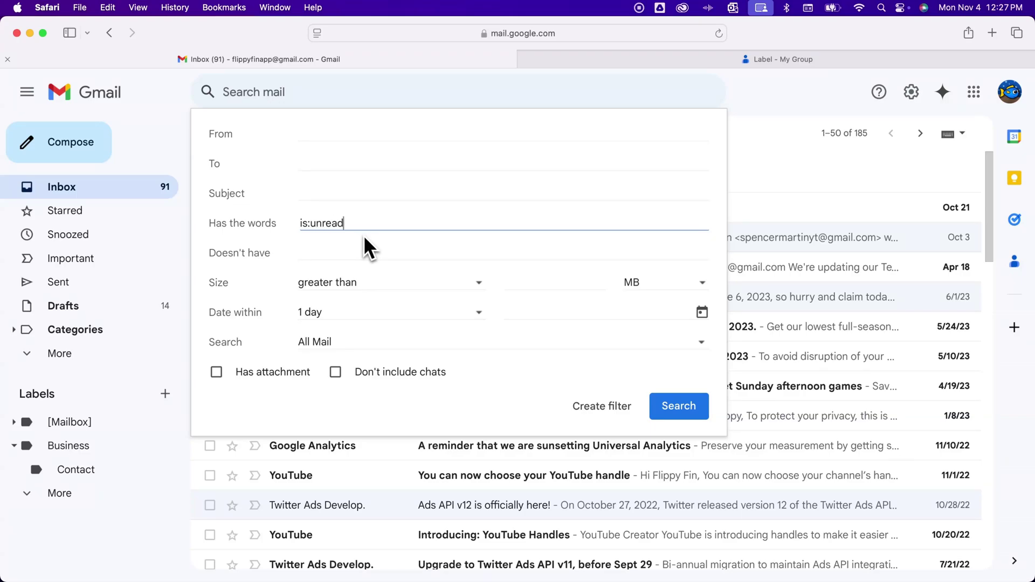
Turn the is:unread search into a filter and confirm the is: criteria warning.
{"action": "left_click", "coordinate": [603, 407]}
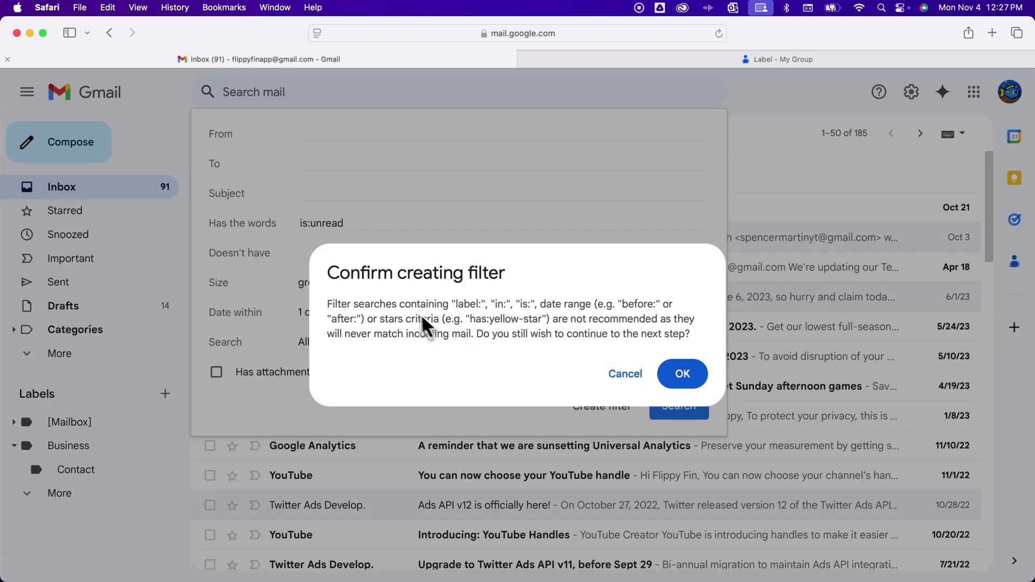
{"action": "left_click_drag", "start_coordinate": [405, 305], "coordinate": [659, 332]}
{"action": "left_click", "coordinate": [534, 348]}
{"action": "left_click", "coordinate": [691, 374]}
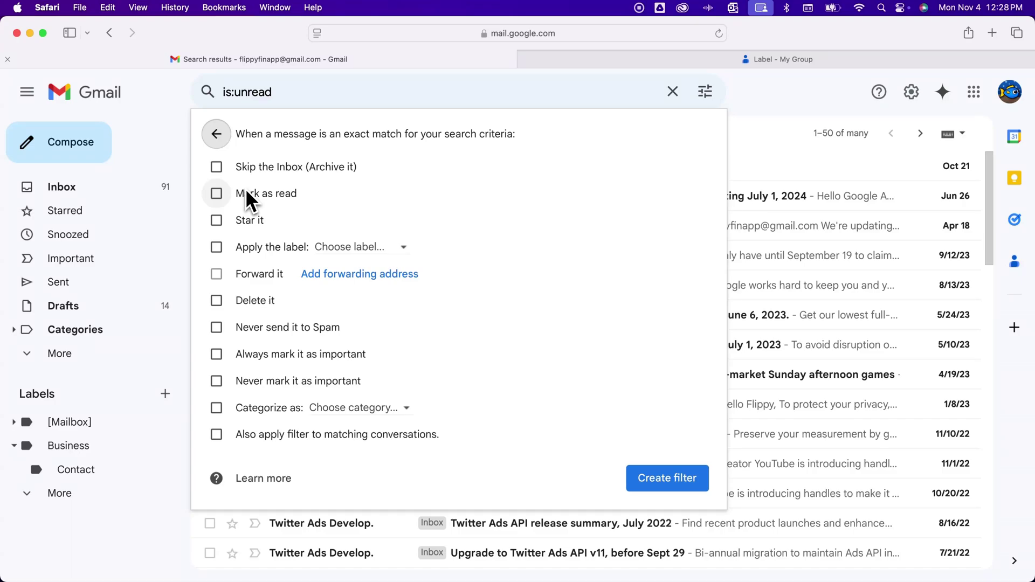
Try saving the is:unread filter and dismiss the no-actions error.
{"action": "left_click", "coordinate": [216, 194]}
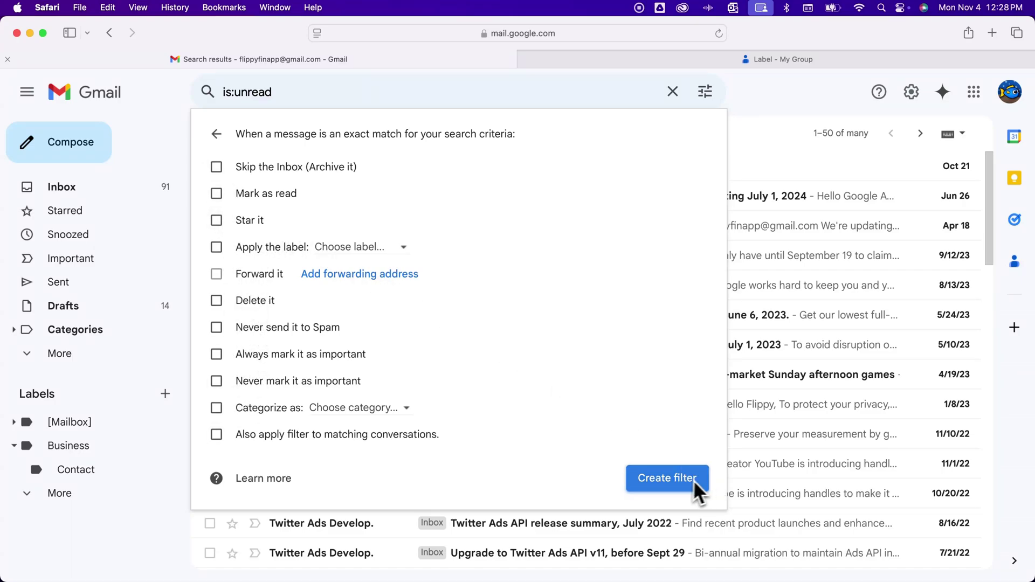
{"action": "left_click", "coordinate": [662, 480]}
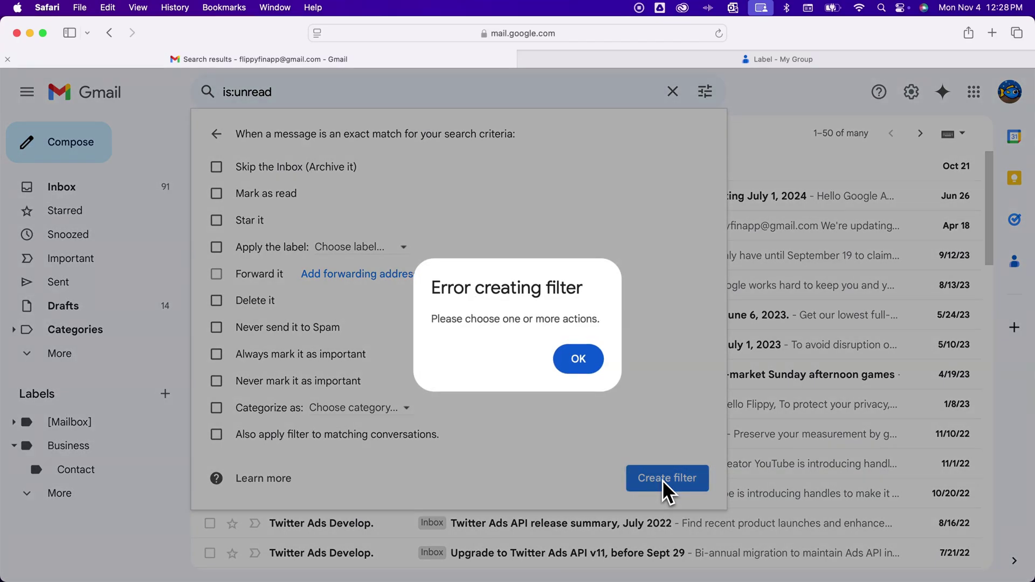
{"action": "left_click", "coordinate": [578, 360]}
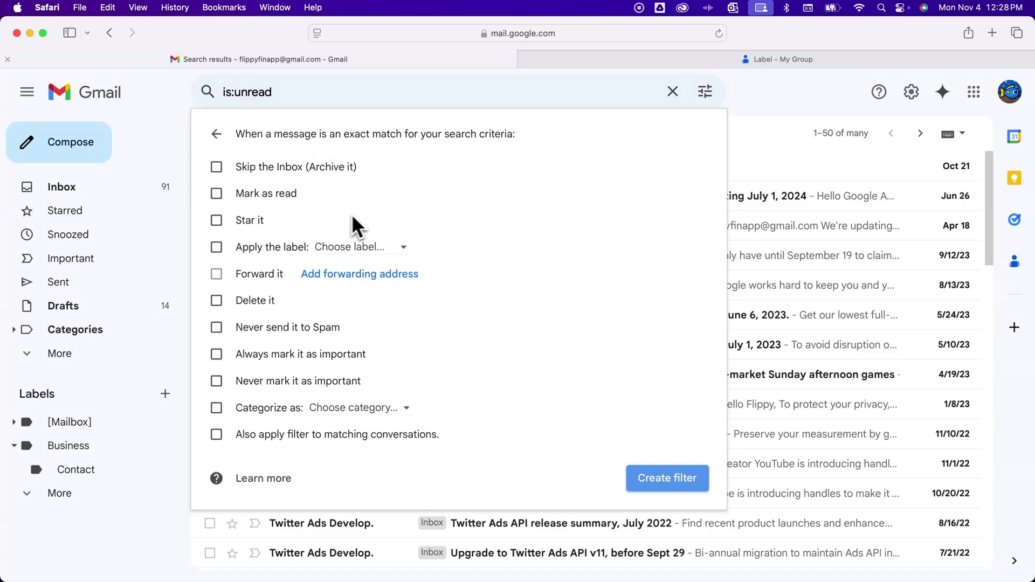
Have the filter apply a new label 'Unread Emails', after 'Unread' is rejected as reserved.
{"action": "left_click", "coordinate": [217, 247]}
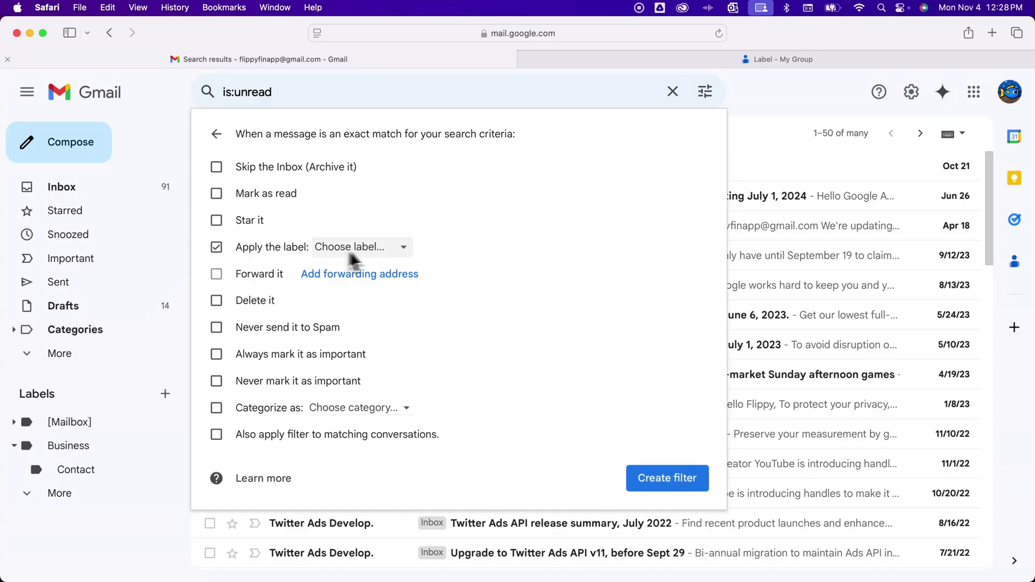
{"action": "left_click", "coordinate": [358, 249]}
{"action": "left_click", "coordinate": [389, 276]}
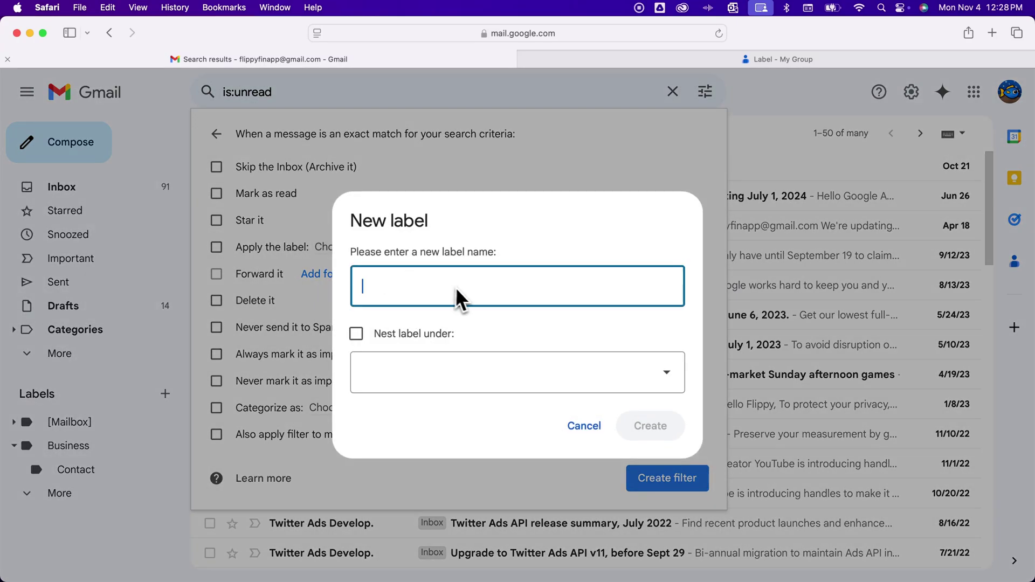
{"action": "type", "text": "Unread"}
{"action": "left_click", "coordinate": [671, 428]}
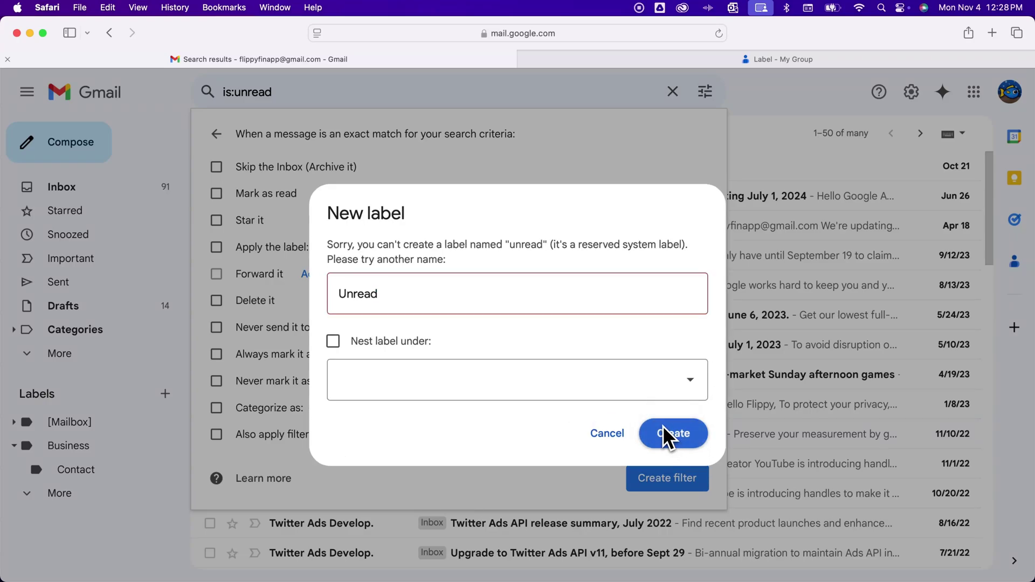
{"action": "left_click", "coordinate": [395, 296]}
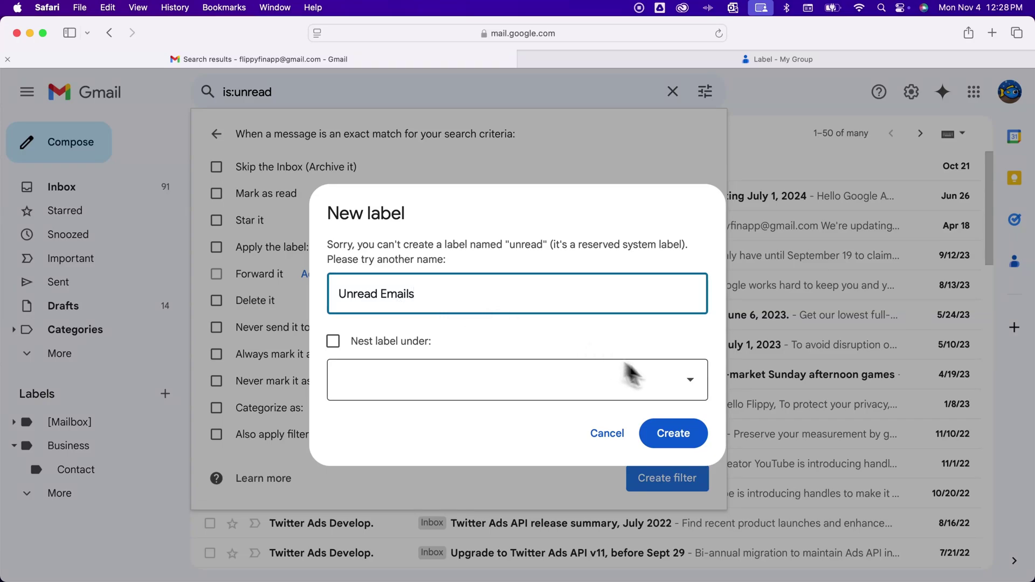
{"action": "left_click", "coordinate": [694, 435]}
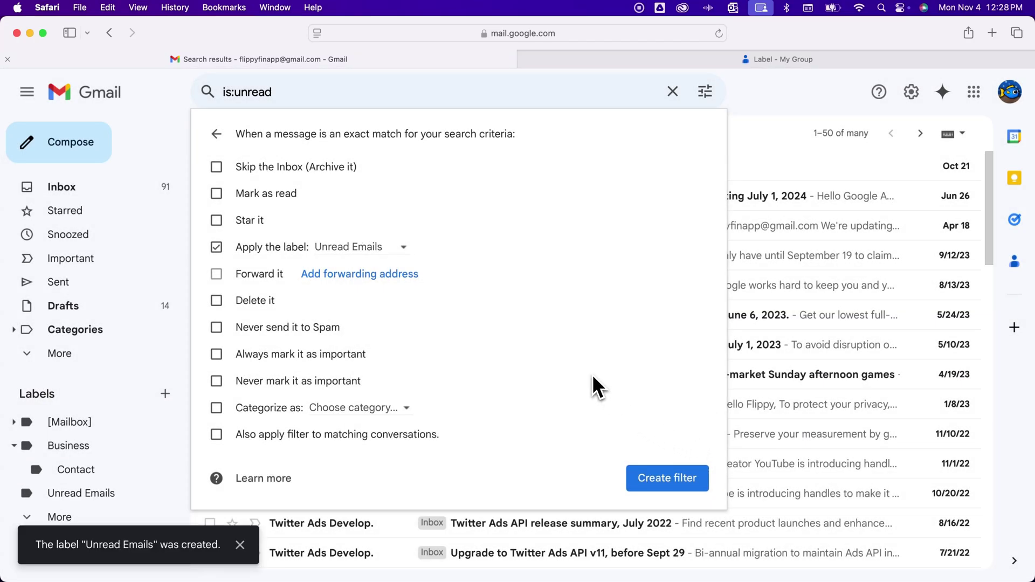
Save the is:unread filter and go to Gmail's full Settings page.
{"action": "left_click", "coordinate": [660, 477]}
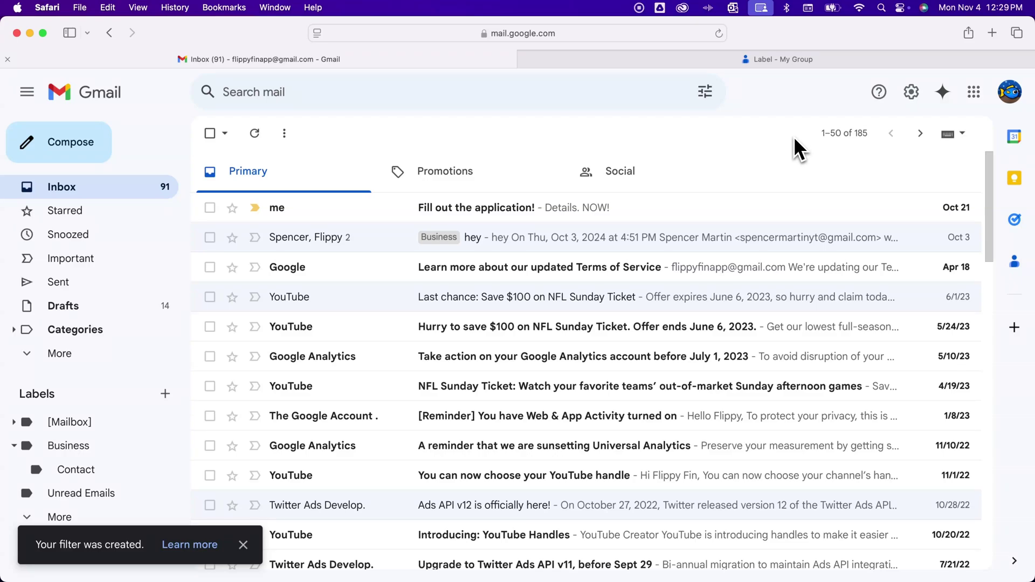
{"action": "left_click", "coordinate": [917, 95]}
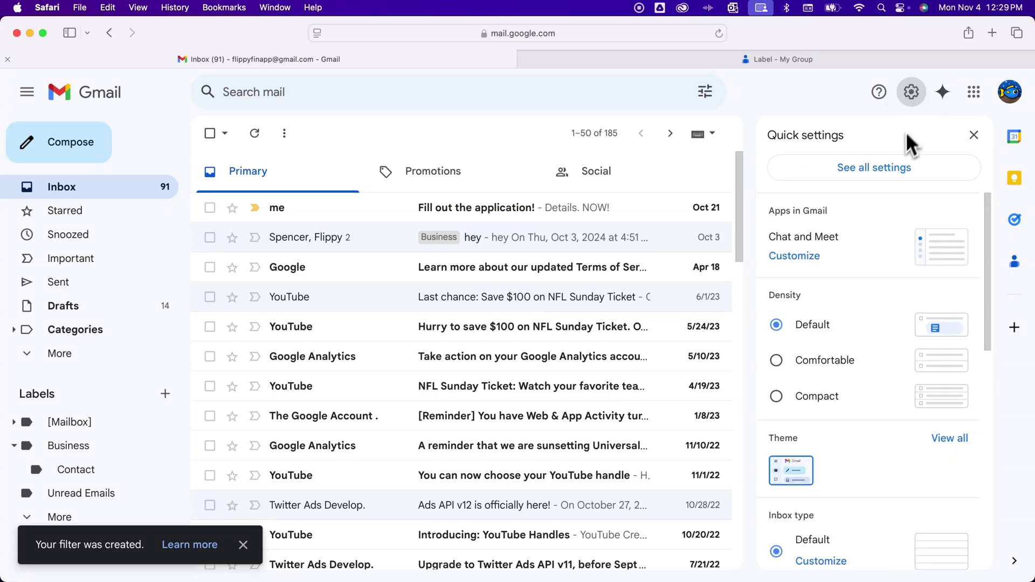
{"action": "left_click", "coordinate": [888, 172]}
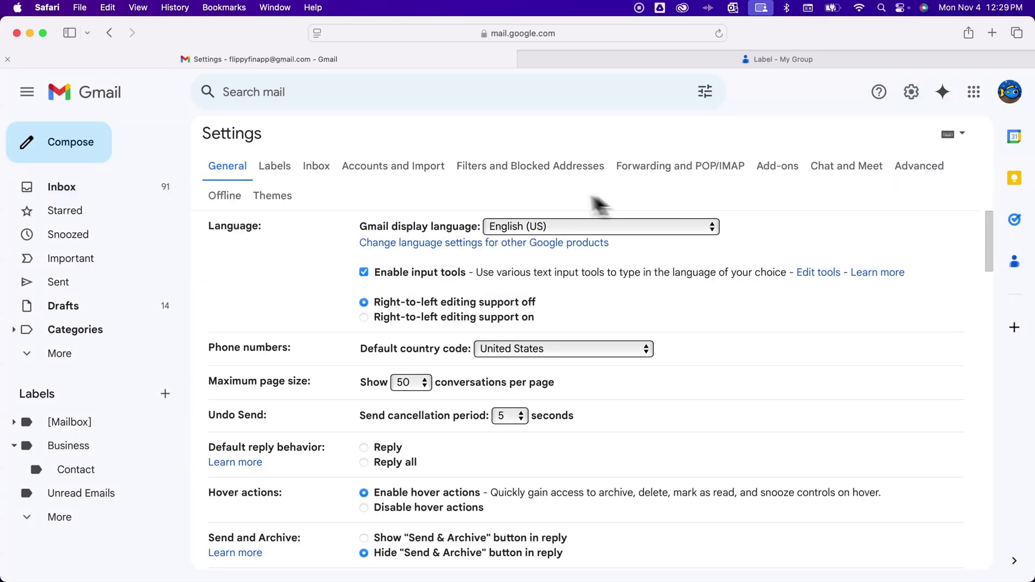
{"action": "left_click", "coordinate": [513, 168]}
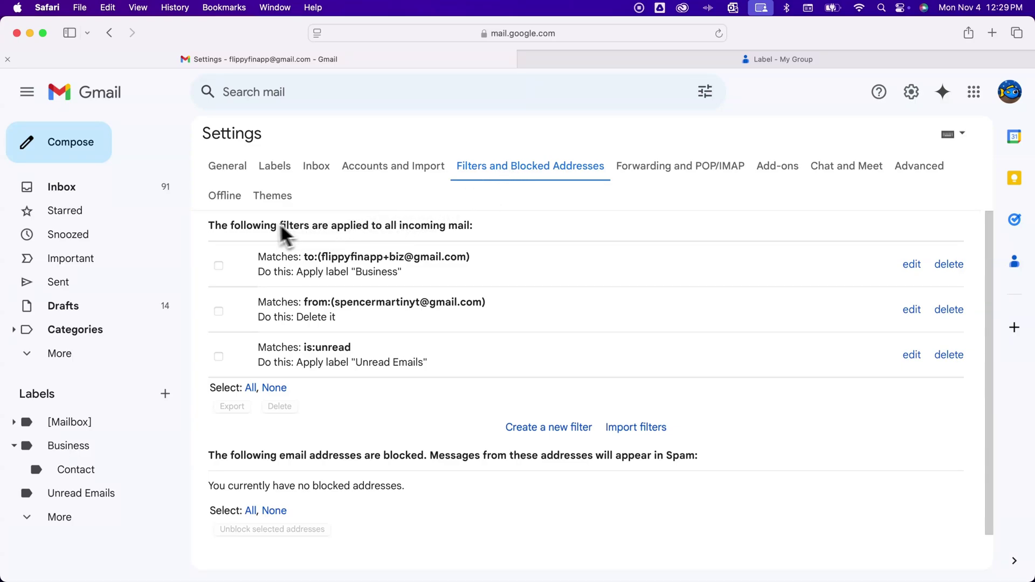
{"action": "left_click_drag", "start_coordinate": [233, 224], "coordinate": [413, 386]}
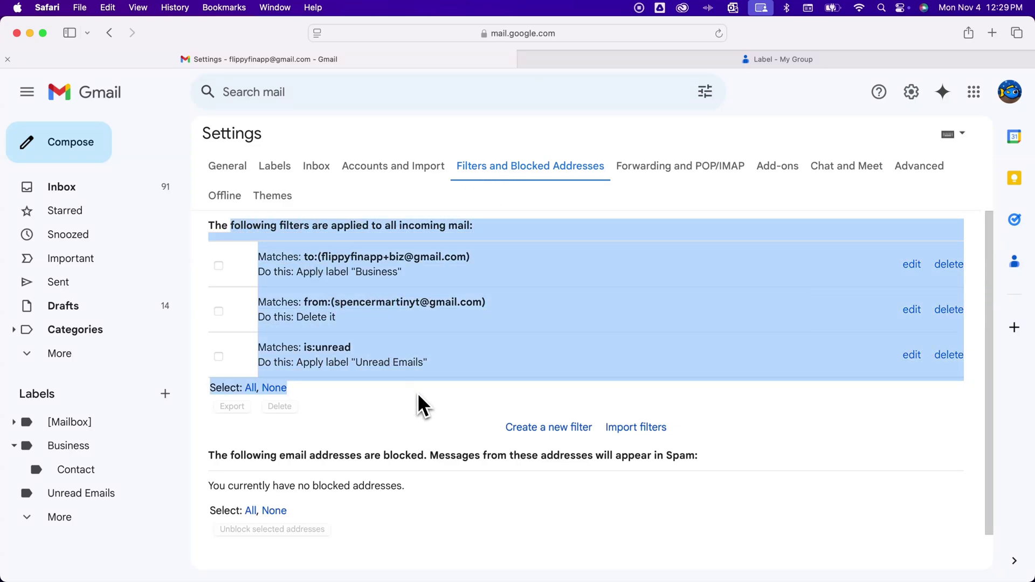
{"action": "left_click", "coordinate": [429, 397]}
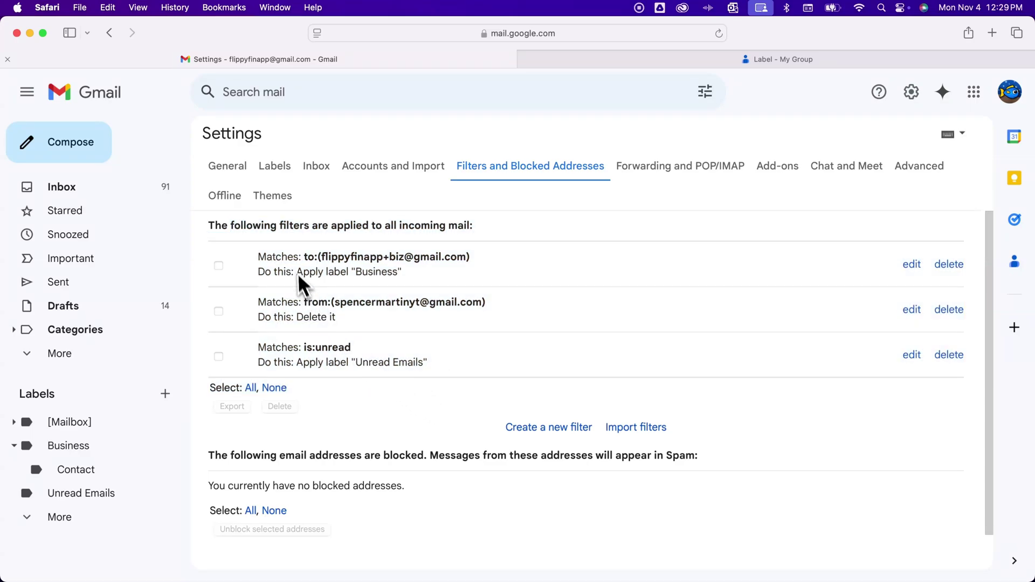
{"action": "left_click_drag", "start_coordinate": [305, 256], "coordinate": [466, 260]}
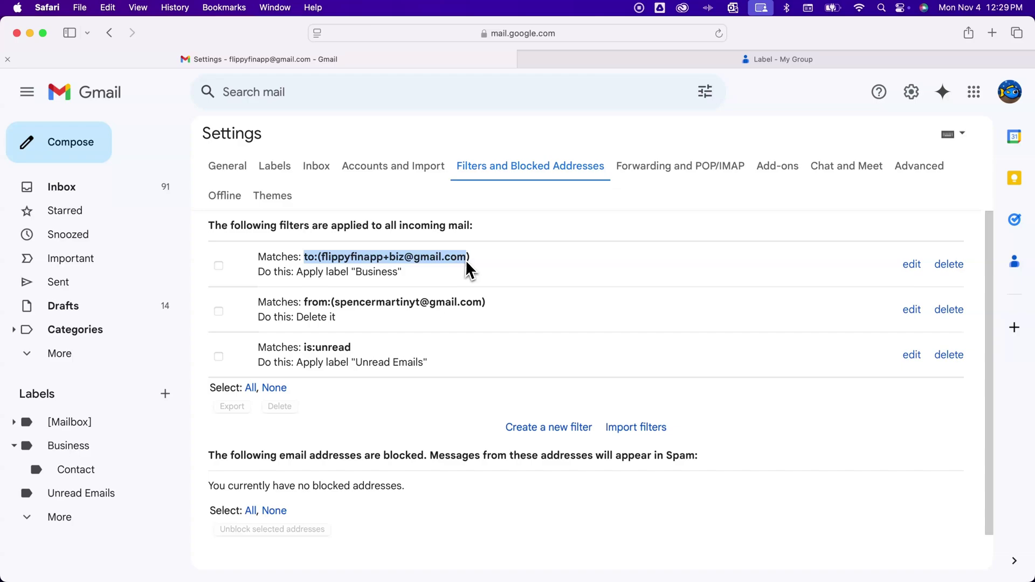
{"action": "double_click", "coordinate": [386, 257]}
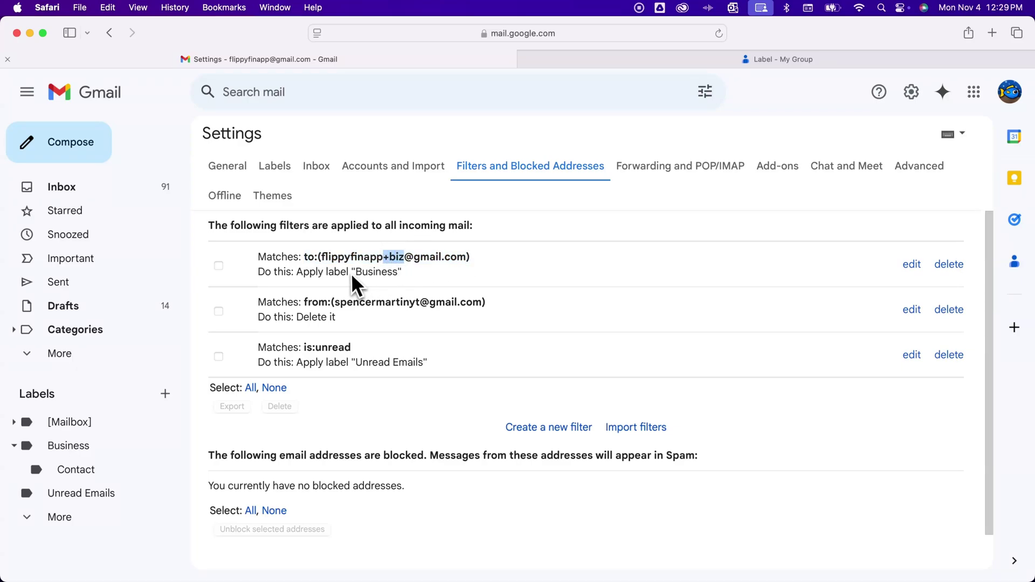
{"action": "left_click", "coordinate": [301, 274]}
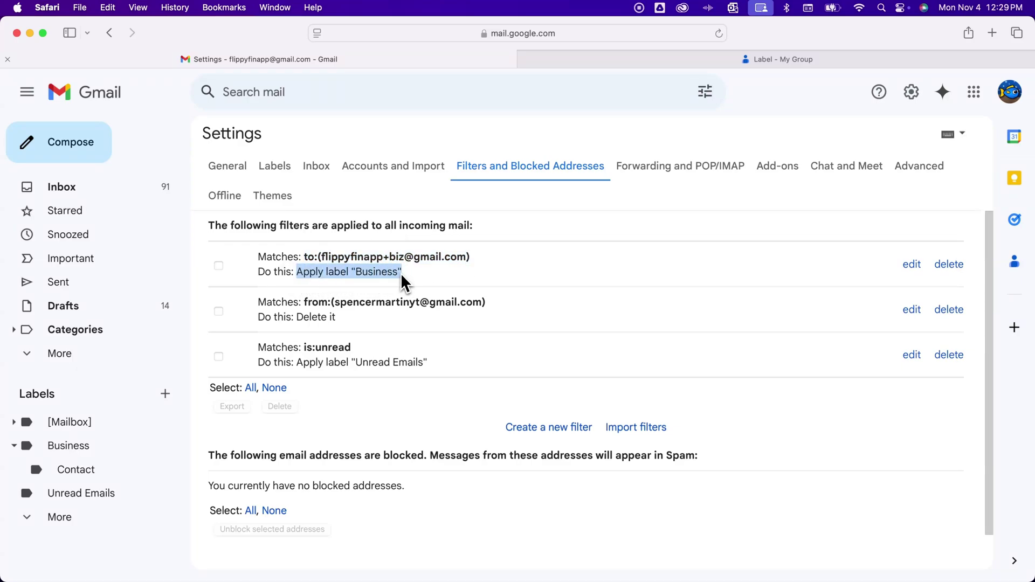
{"action": "left_click_drag", "start_coordinate": [335, 303], "coordinate": [451, 303]}
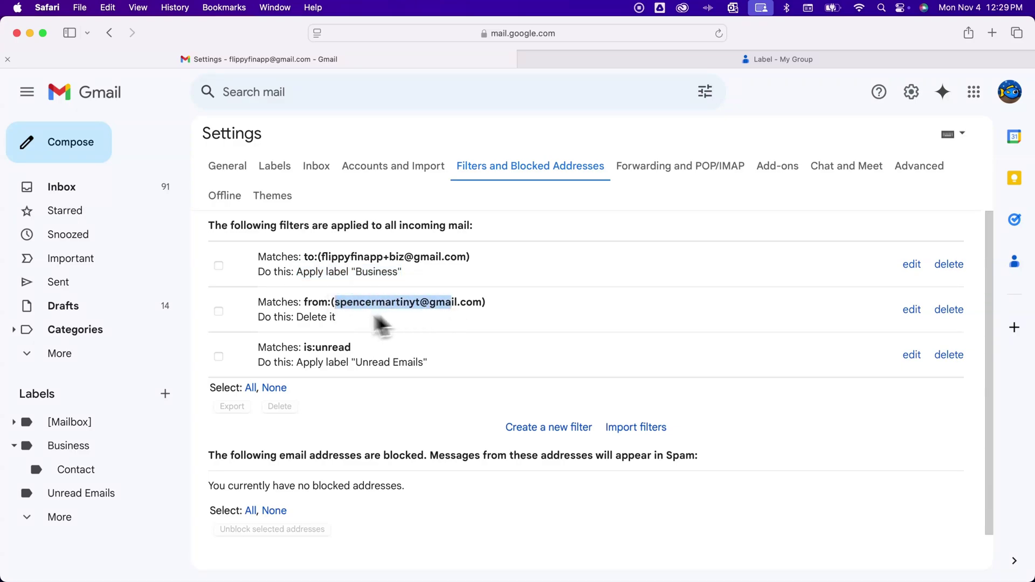
{"action": "left_click_drag", "start_coordinate": [296, 318], "coordinate": [336, 318]}
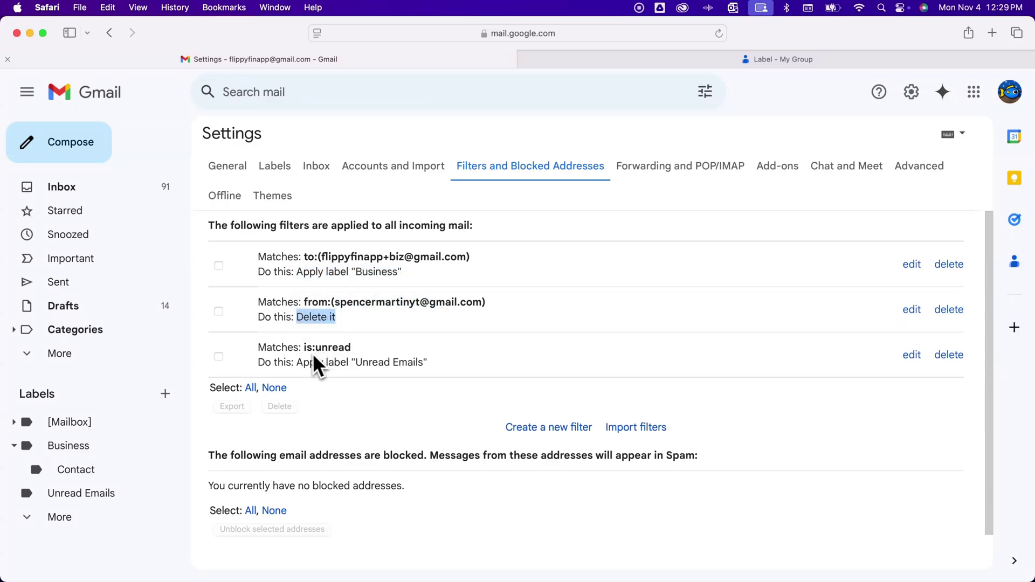
{"action": "left_click_drag", "start_coordinate": [304, 348], "coordinate": [427, 367]}
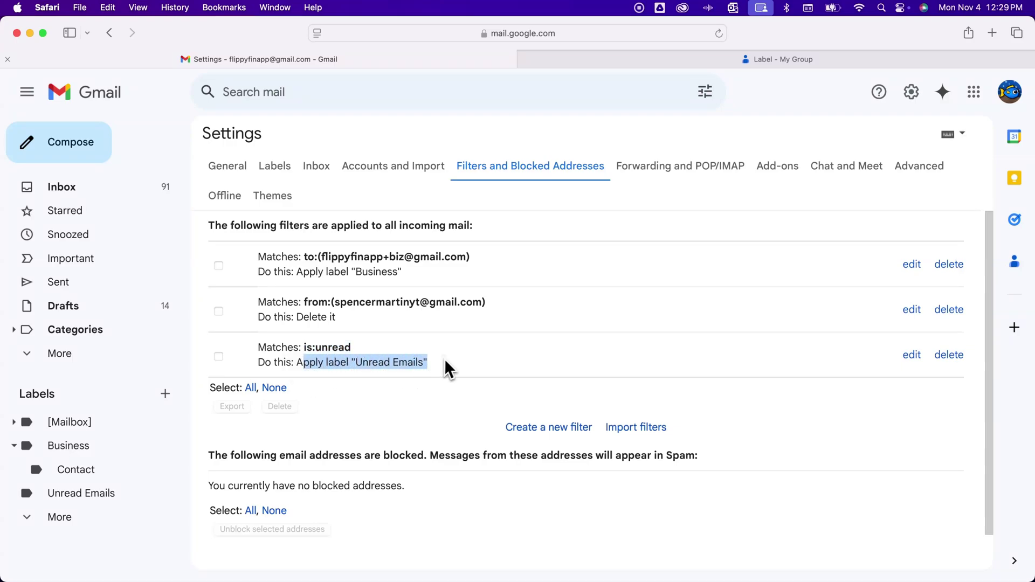
{"action": "left_click", "coordinate": [445, 360]}
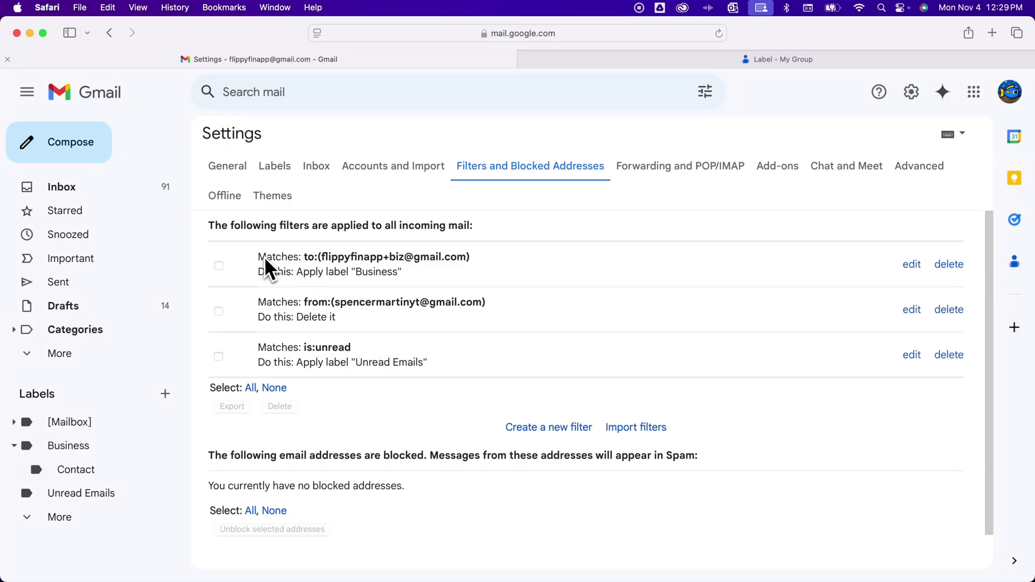
{"action": "left_click_drag", "start_coordinate": [264, 257], "coordinate": [432, 360]}
{"action": "left_click", "coordinate": [431, 358]}
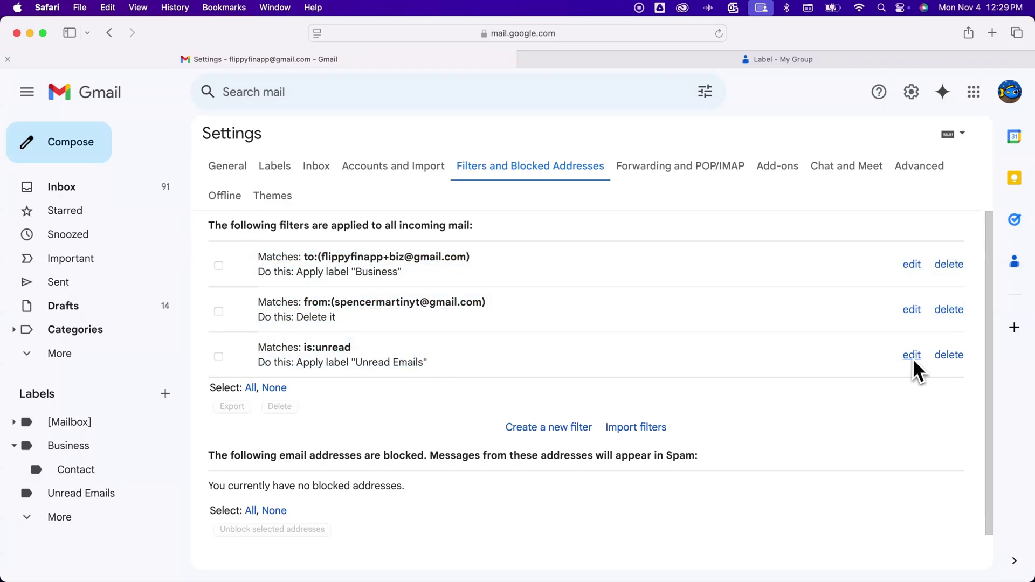